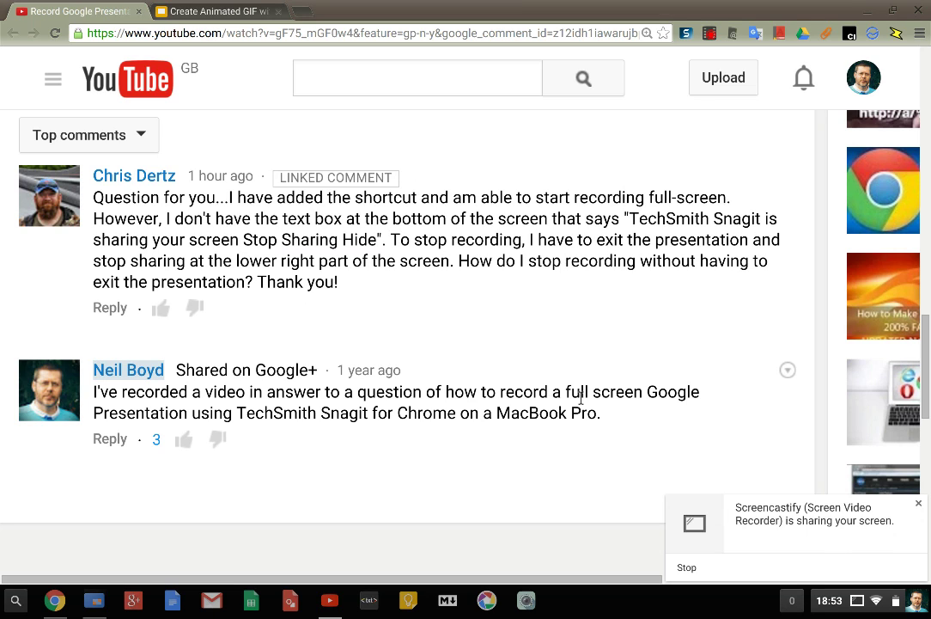
Scroll up to the YouTube video, then back down to the comment about stopping a full-screen recording
{"action": "scroll", "coordinate": [581, 397], "scroll_direction": "up", "scroll_amount": 1}
{"action": "scroll", "coordinate": [580, 397], "scroll_direction": "up", "scroll_amount": 3}
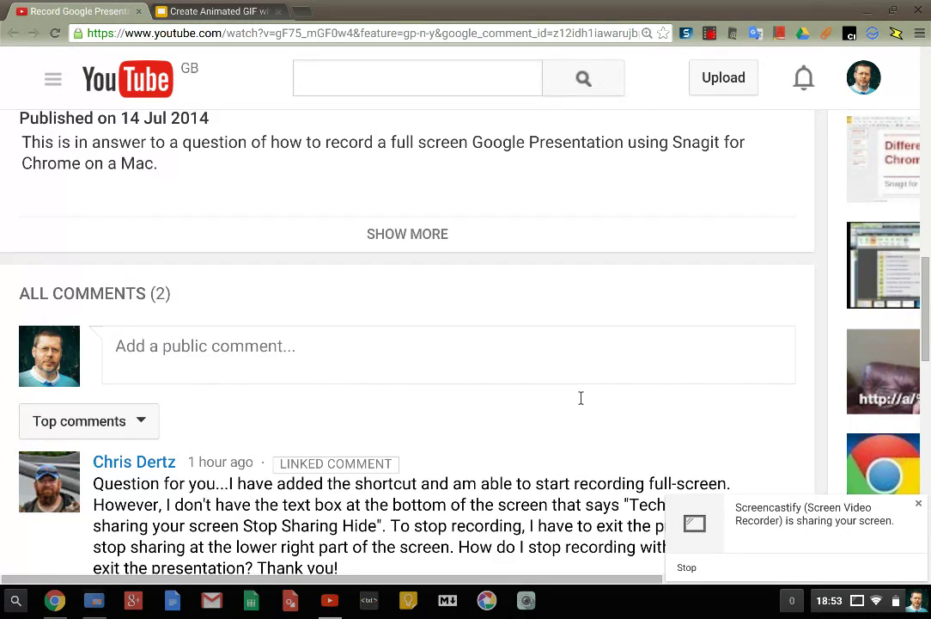
{"action": "scroll", "coordinate": [580, 397], "scroll_direction": "up", "scroll_amount": 2}
{"action": "scroll", "coordinate": [581, 397], "scroll_direction": "up", "scroll_amount": 4}
{"action": "scroll", "coordinate": [581, 397], "scroll_direction": "up", "scroll_amount": 3}
{"action": "scroll", "coordinate": [581, 397], "scroll_direction": "up", "scroll_amount": 2}
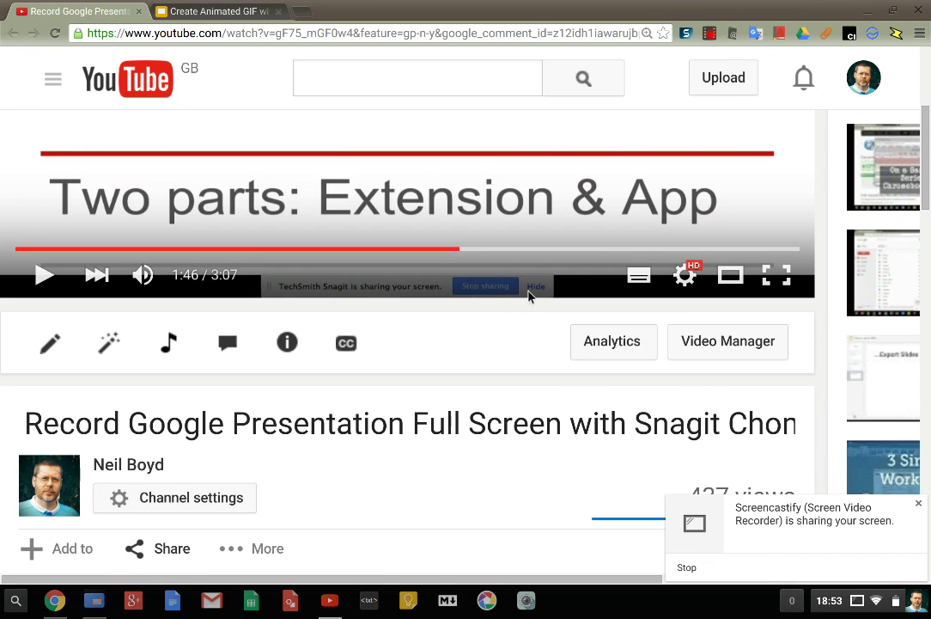
{"action": "scroll", "coordinate": [529, 295], "scroll_direction": "down", "scroll_amount": 5}
{"action": "scroll", "coordinate": [529, 295], "scroll_direction": "down", "scroll_amount": 3}
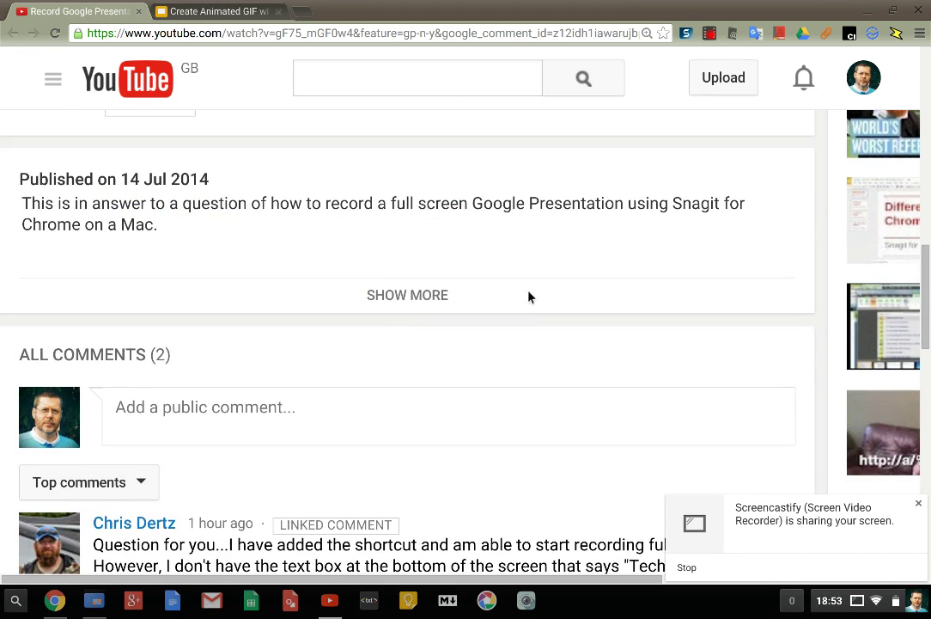
{"action": "scroll", "coordinate": [529, 295], "scroll_direction": "up", "scroll_amount": 1}
{"action": "scroll", "coordinate": [529, 295], "scroll_direction": "down", "scroll_amount": 4}
{"action": "scroll", "coordinate": [529, 296], "scroll_direction": "down", "scroll_amount": 1}
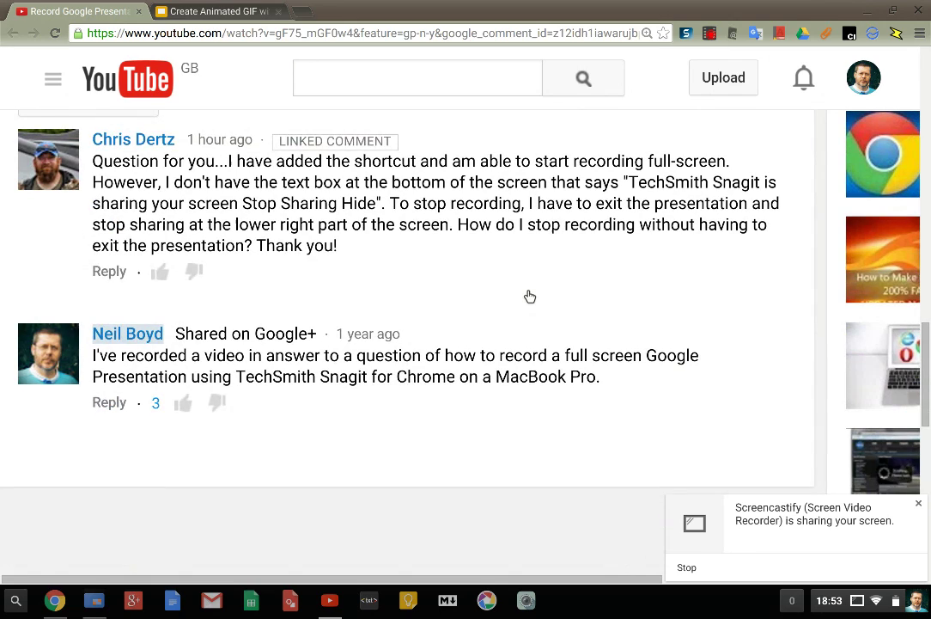
{"action": "scroll", "coordinate": [528, 295], "scroll_direction": "up", "scroll_amount": 1}
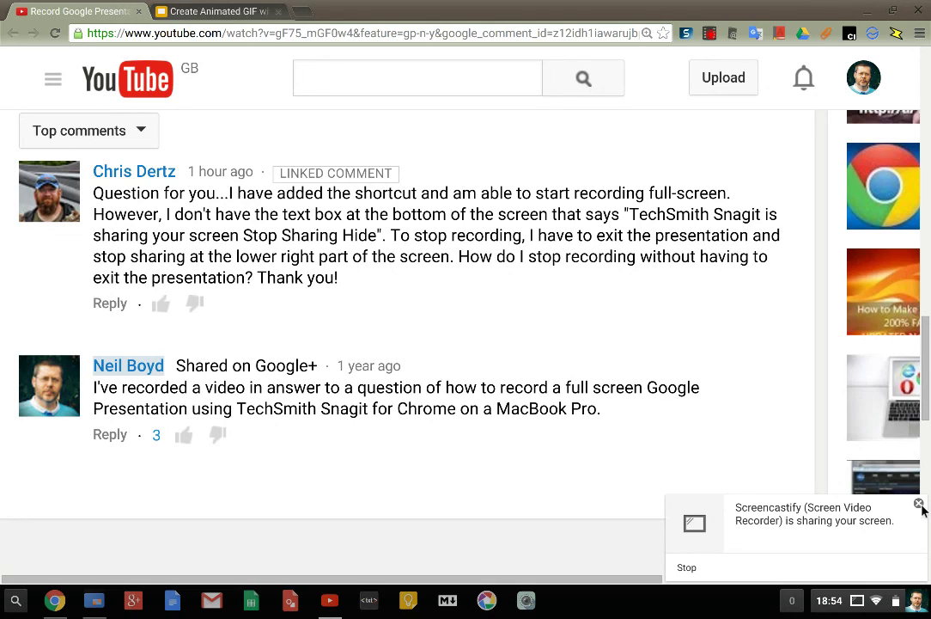
Dismiss the Screencastify screen-sharing notice and re-check the comment
{"action": "left_click", "coordinate": [919, 504]}
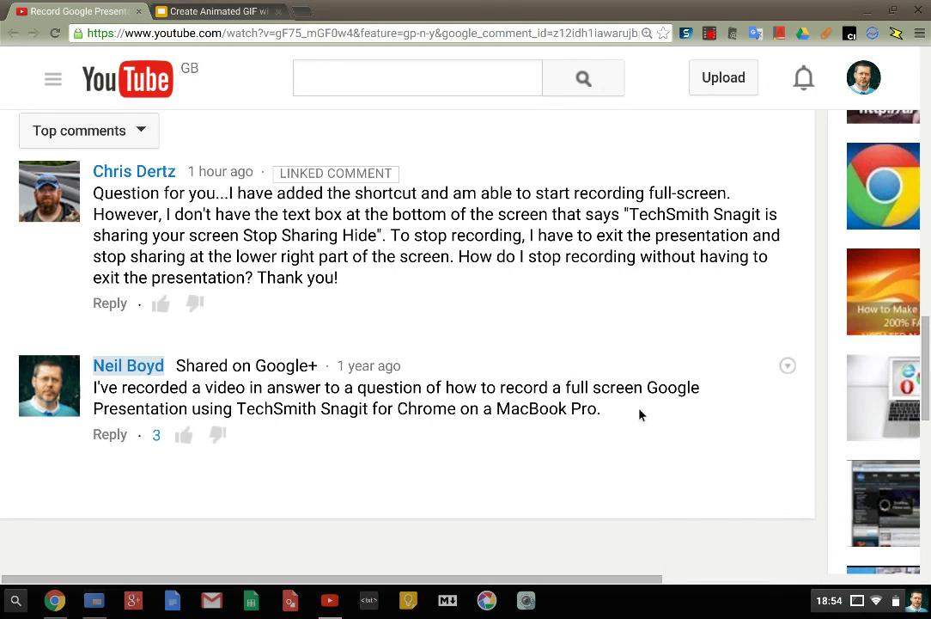
{"action": "scroll", "coordinate": [639, 414], "scroll_direction": "up", "scroll_amount": 1}
{"action": "scroll", "coordinate": [639, 414], "scroll_direction": "down", "scroll_amount": 1}
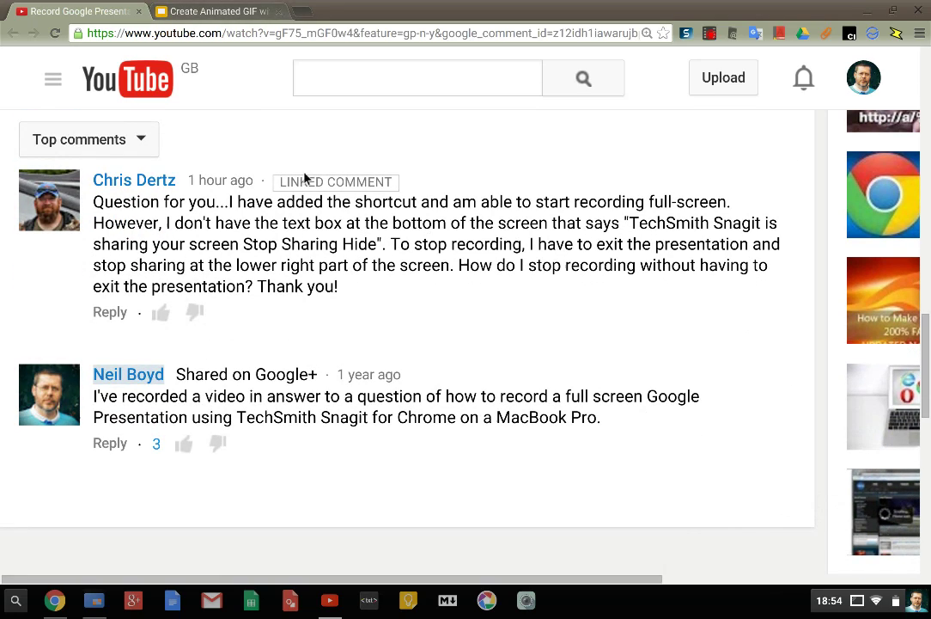
Switch to the Create Animated GIF with Snagit Chrome deck and bring up its presenting options
{"action": "left_click", "coordinate": [217, 12]}
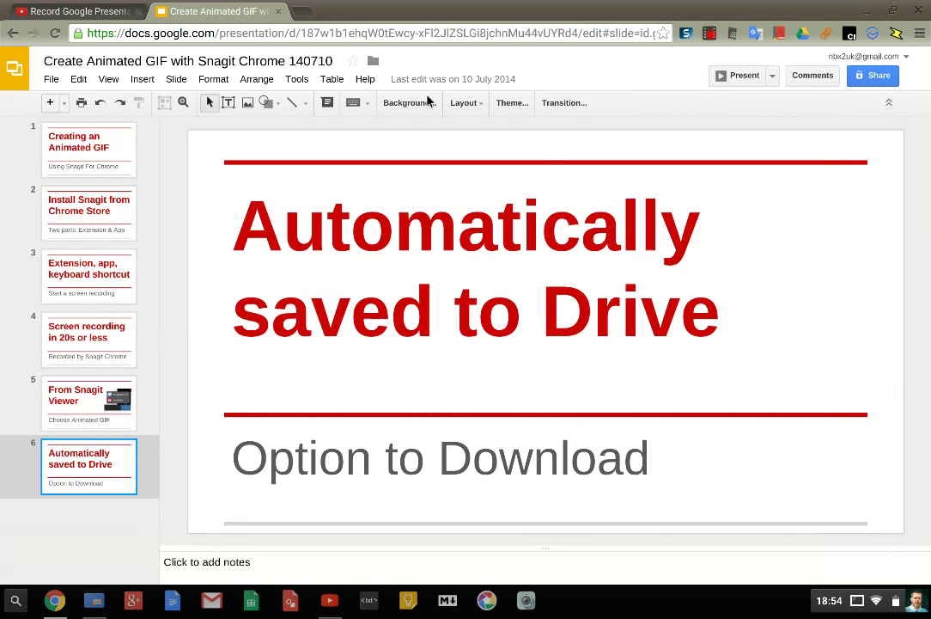
{"action": "left_click", "coordinate": [774, 76]}
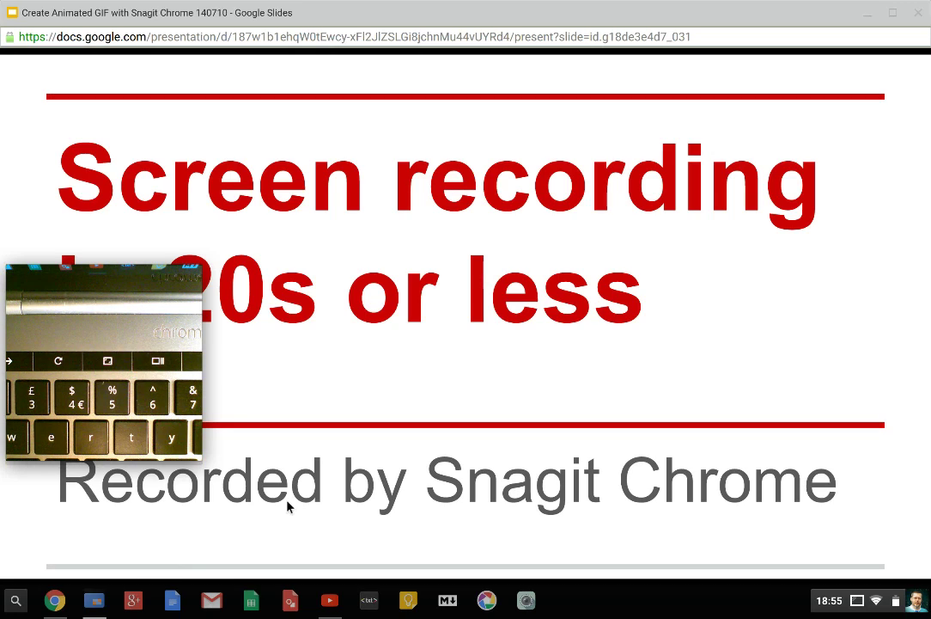
Advance to the From Snagit Viewer slide, go full screen with F11, then step back a slide
{"action": "key", "text": "Right"}
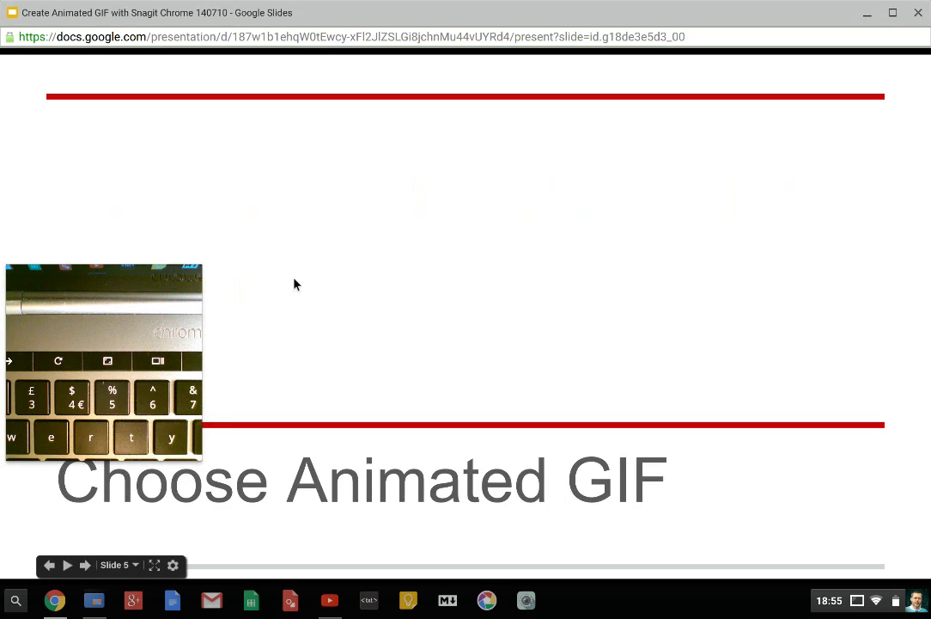
{"action": "key", "text": "F11"}
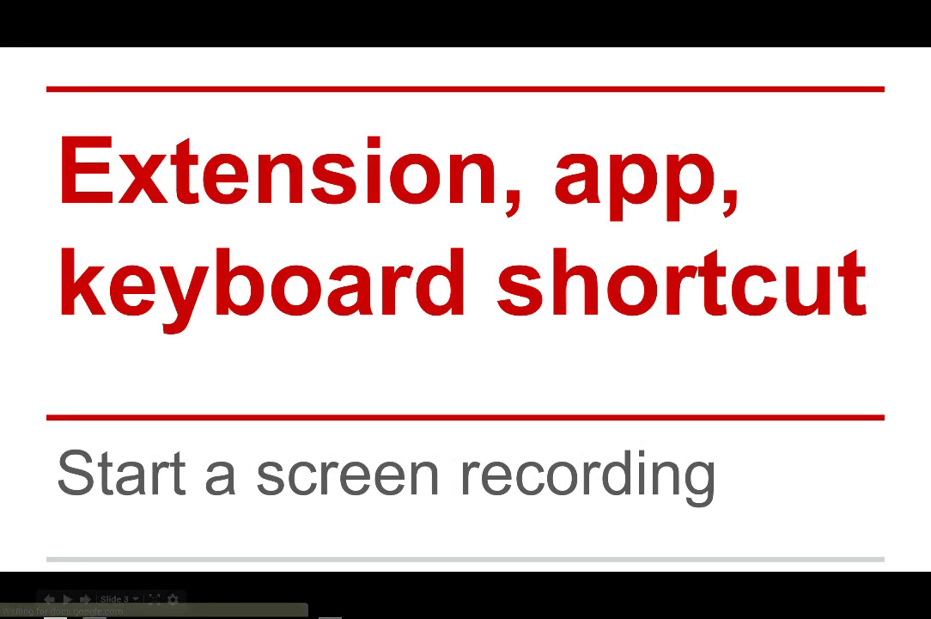
{"action": "key", "text": "Left"}
{"action": "key", "text": "Left"}
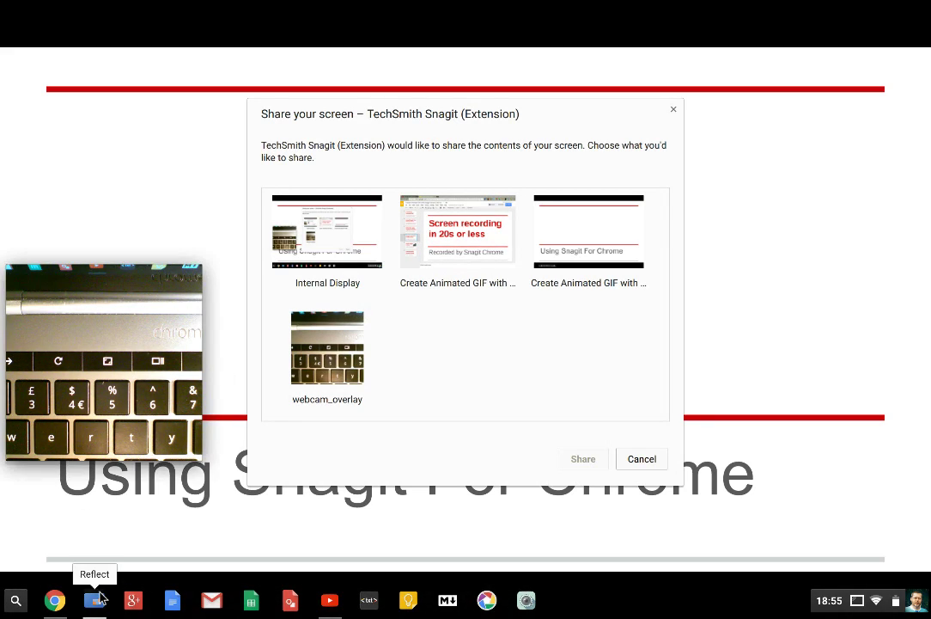
{"action": "mouse_move", "coordinate": [103, 361]}
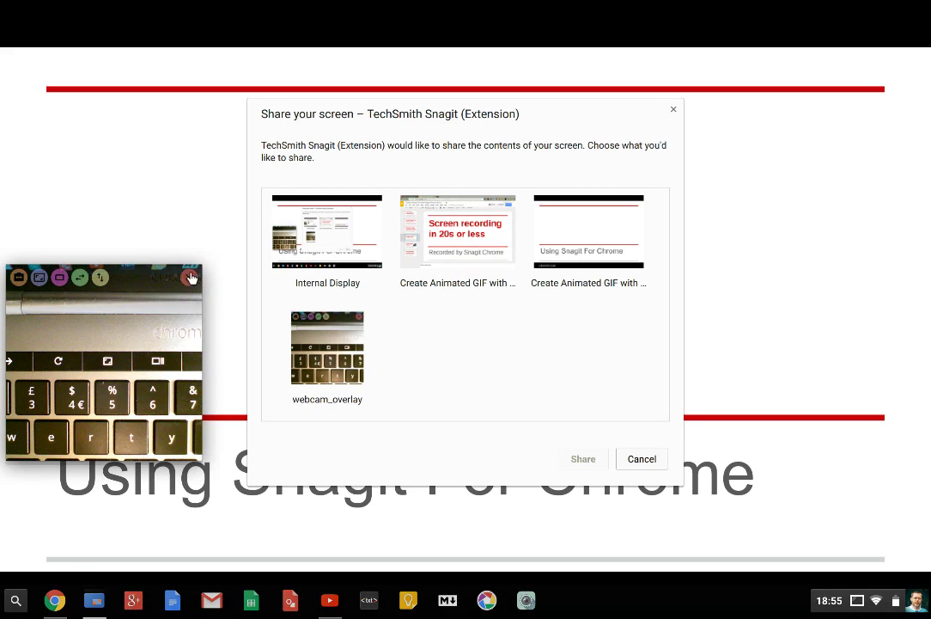
Close the webcam overlay and select the full-screen presentation window as the recording source
{"action": "left_click", "coordinate": [191, 279]}
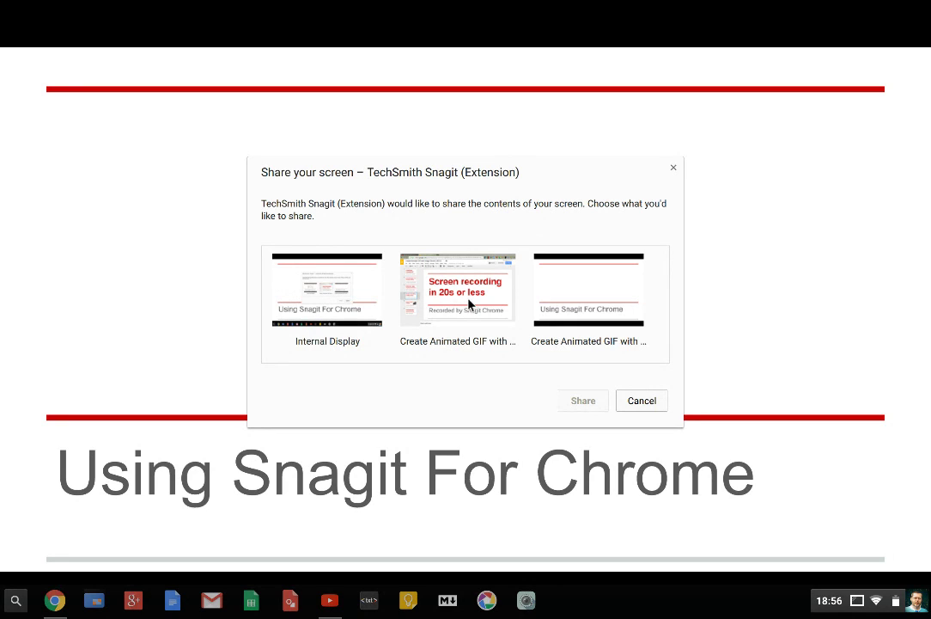
{"action": "left_click", "coordinate": [606, 300]}
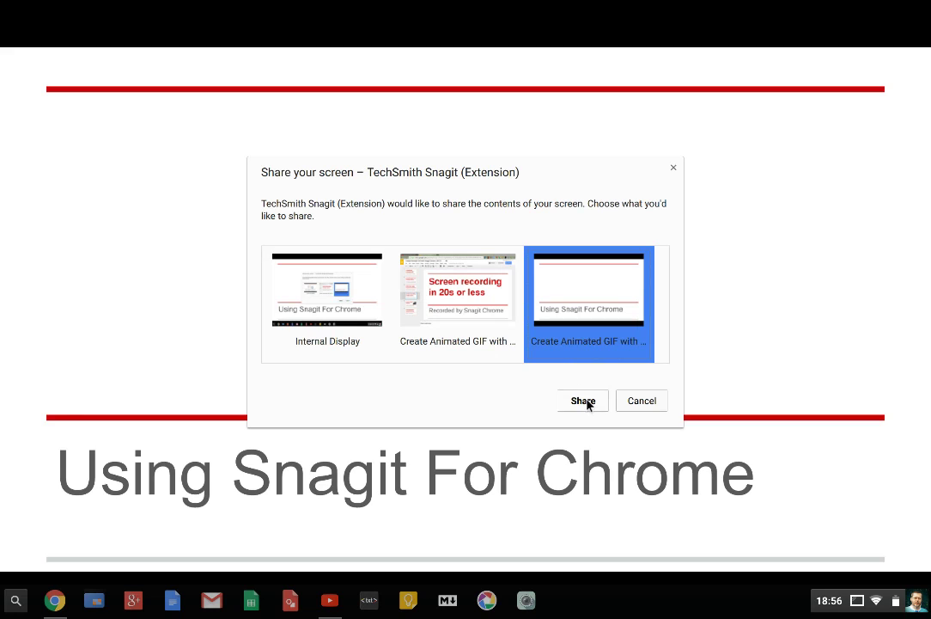
Start recording the presentation window and advance two slides to From Snagit Viewer
{"action": "left_click", "coordinate": [588, 405]}
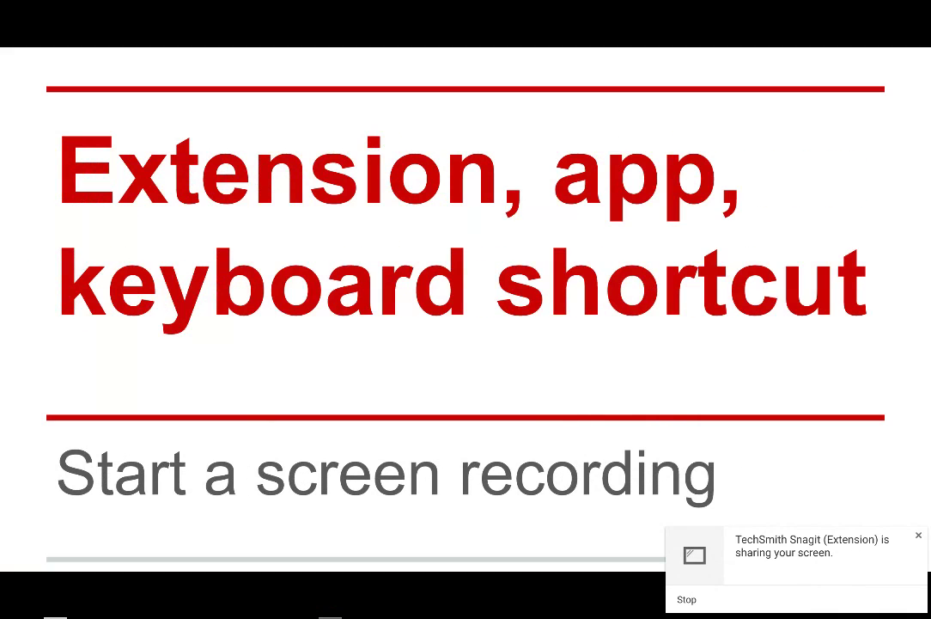
{"action": "key", "text": "Right"}
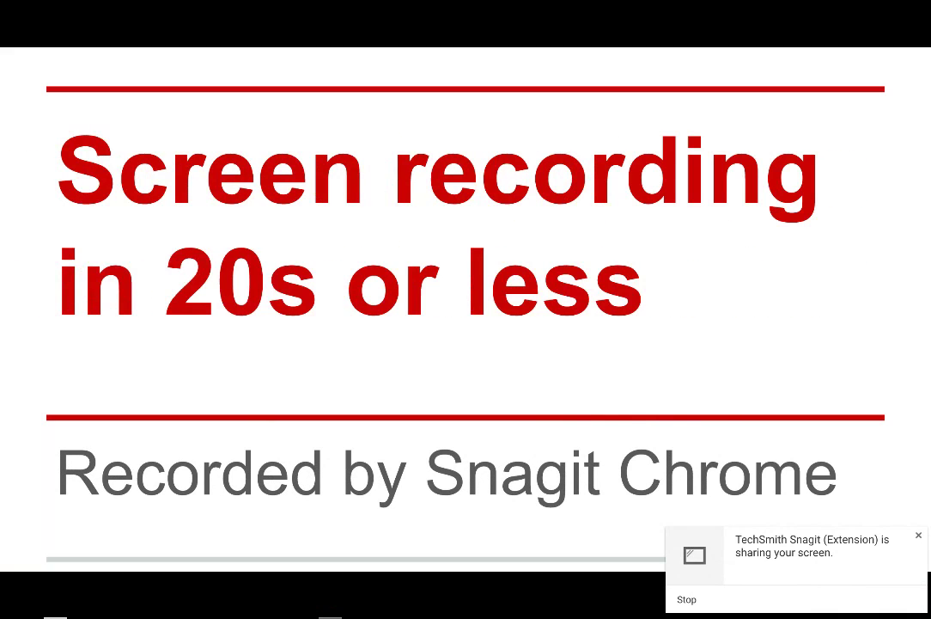
{"action": "key", "text": "Right"}
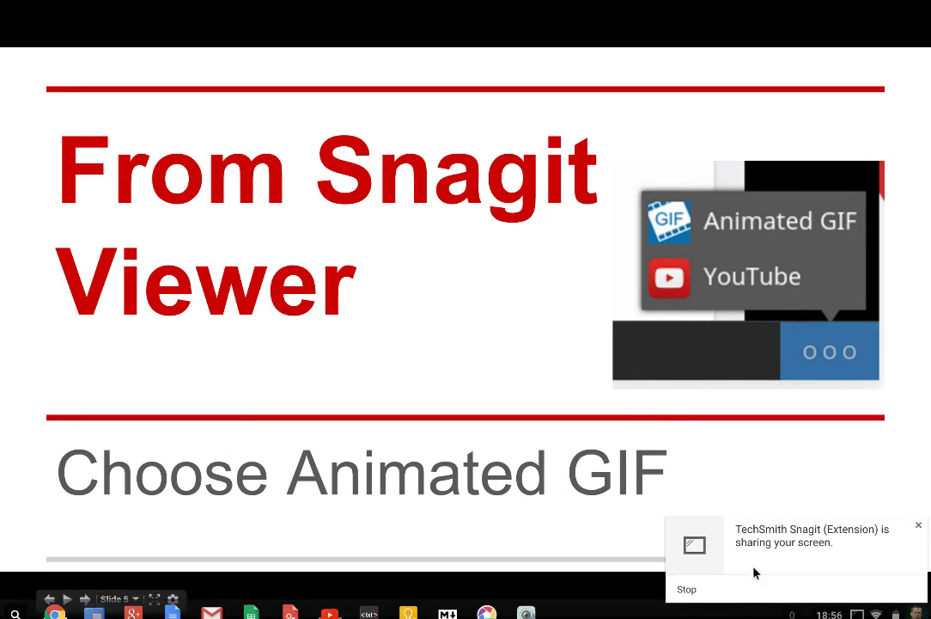
Stop the recording, then play and pause the 17-second capture in Snagit's viewer
{"action": "left_click", "coordinate": [700, 600]}
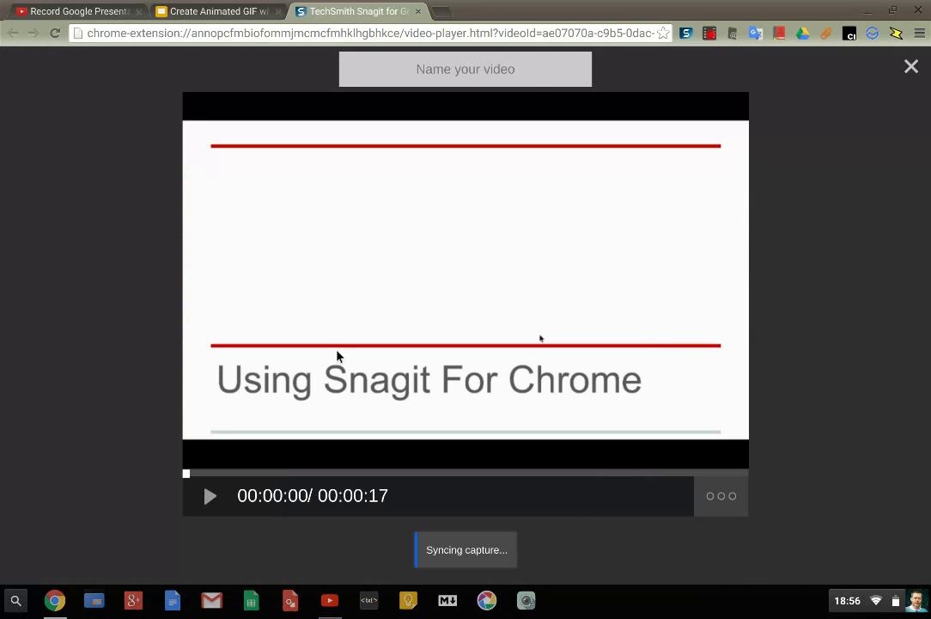
{"action": "left_click", "coordinate": [210, 498]}
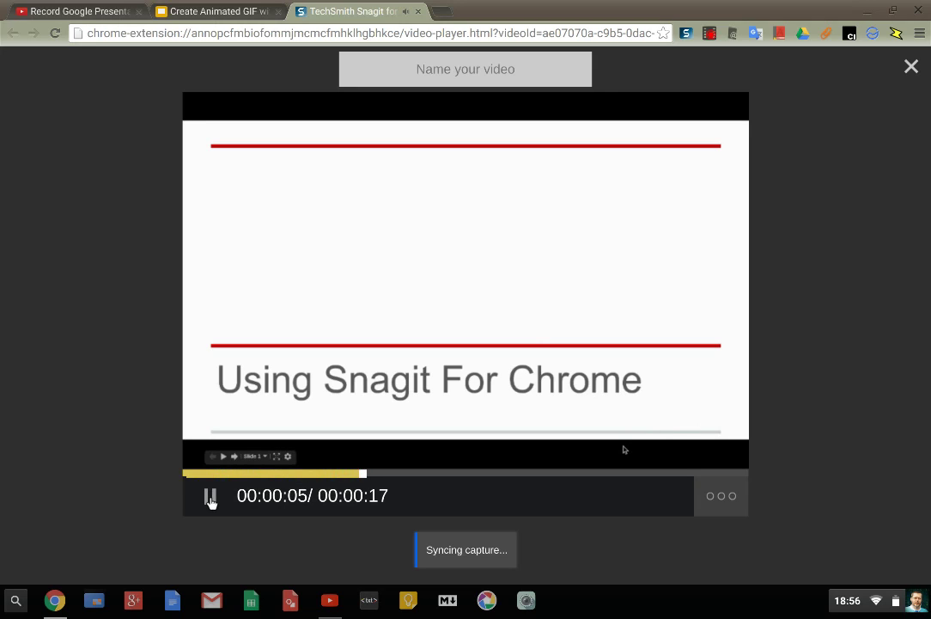
{"action": "left_click", "coordinate": [211, 498]}
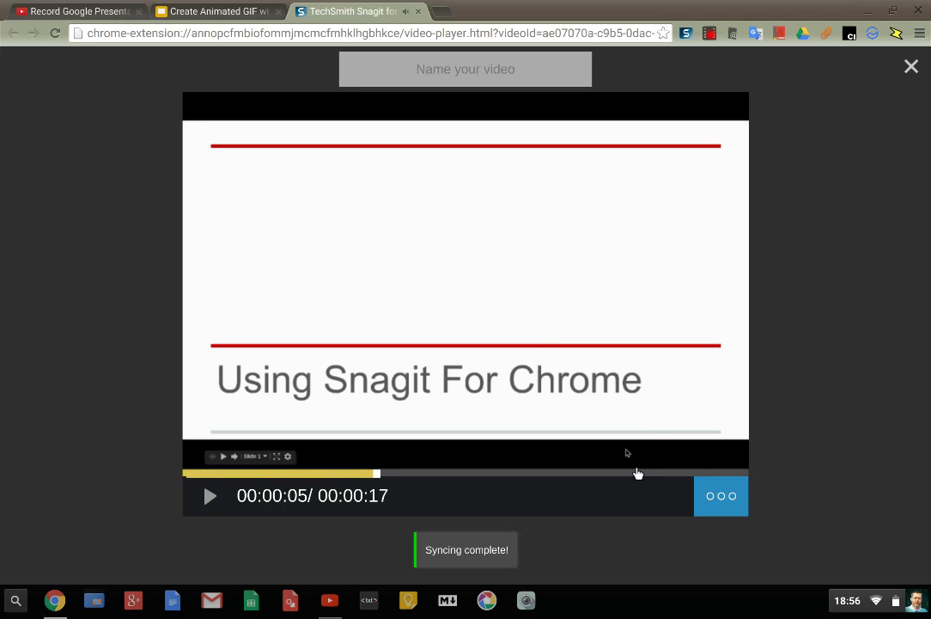